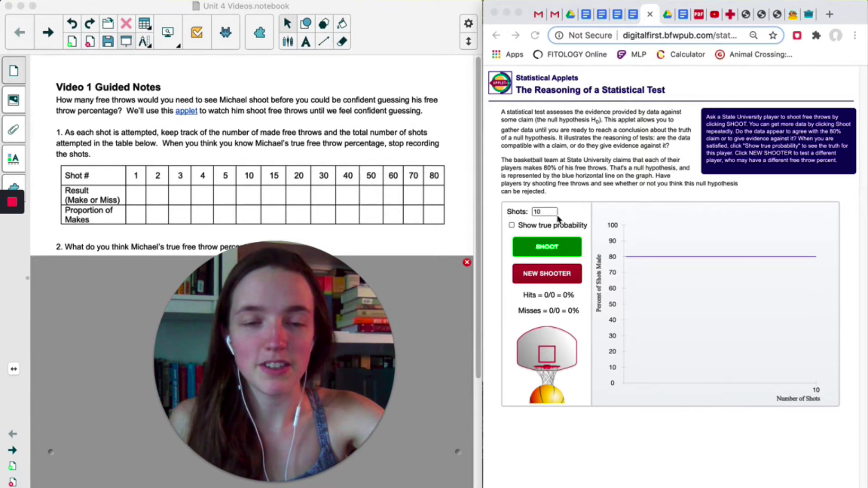
- Set Shots to 1 and take five single free throws, all made, for Hits 5/5 = 100%
click(545, 211)
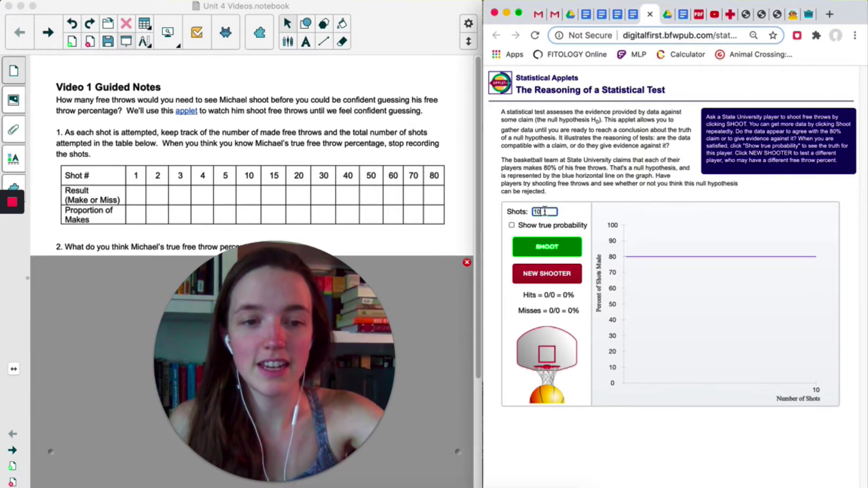
key(BackSpace)
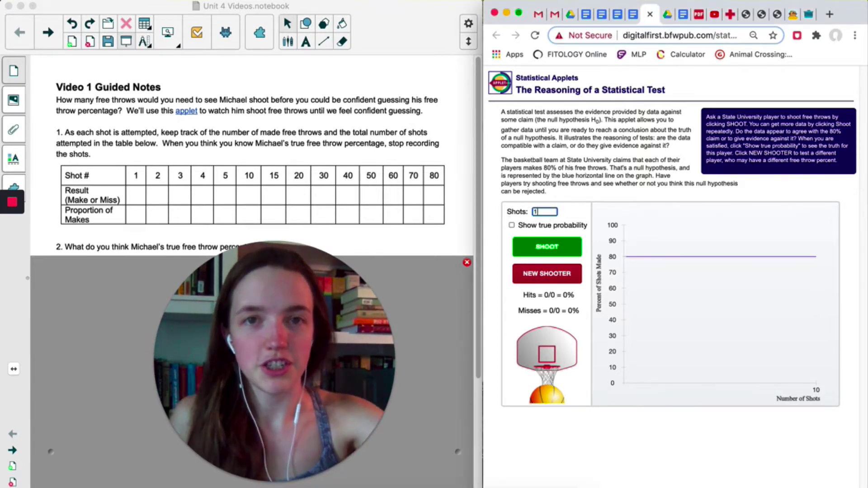
click(552, 250)
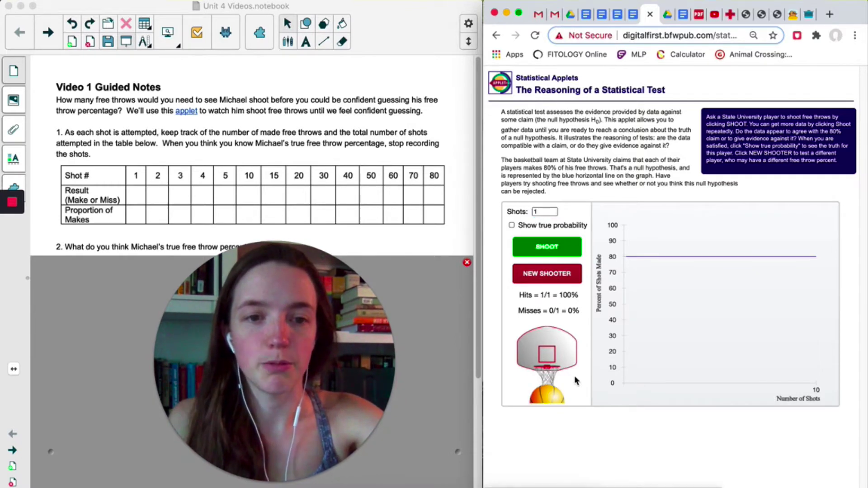
click(552, 256)
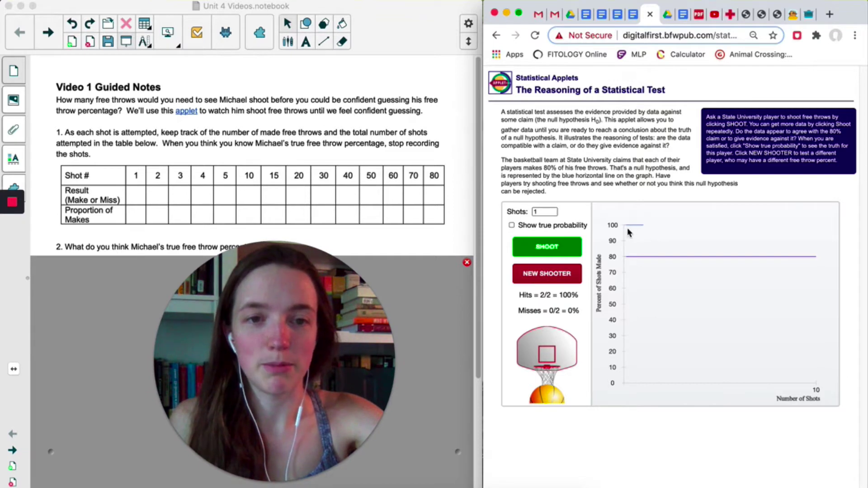
click(560, 255)
click(559, 255)
click(559, 255)
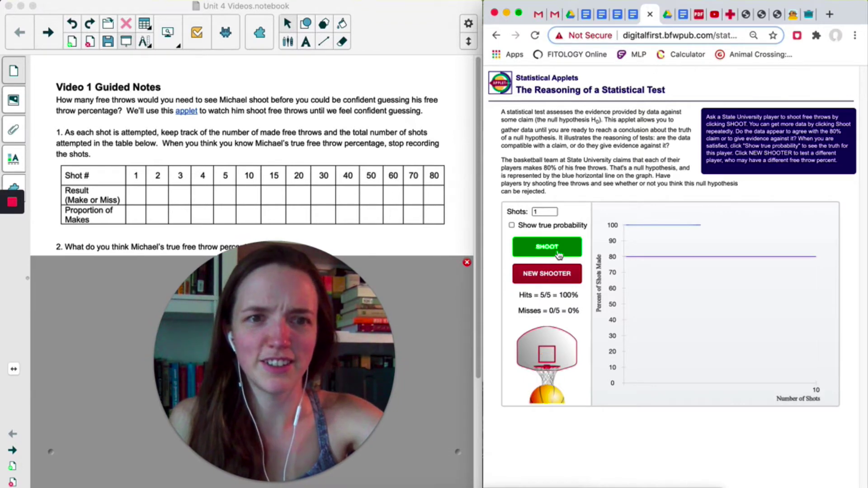
click(198, 151)
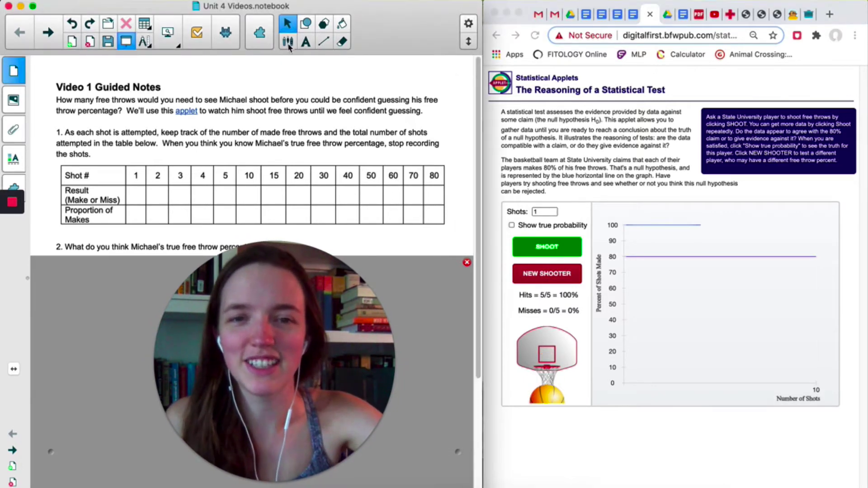
- With the pen, write 'Ma' in Result cells 1–5 and 1 in each Proportion of Makes cell
click(288, 42)
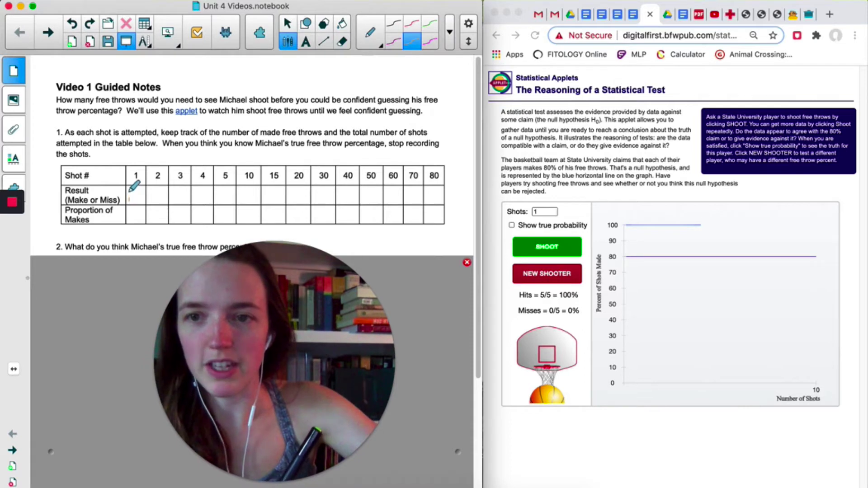
mouse_move(130, 191)
mouse_down()
mouse_move(152, 199)
mouse_move(233, 196)
mouse_up()
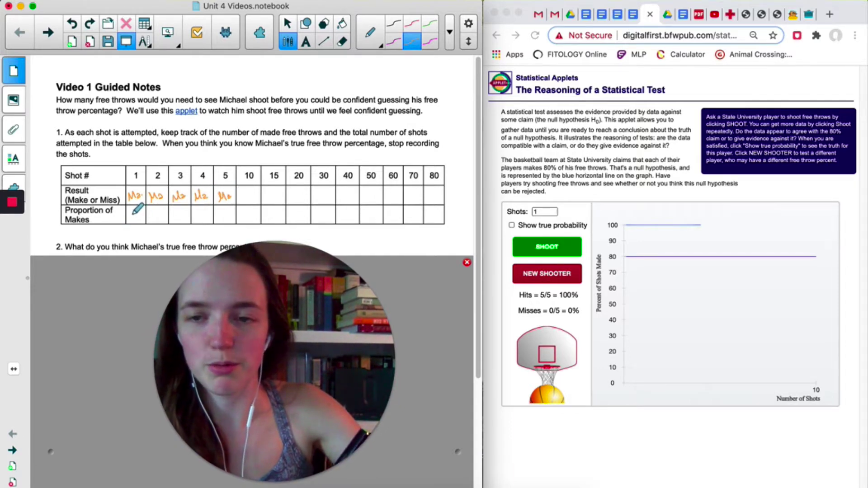
mouse_move(134, 209)
mouse_down()
mouse_move(135, 218)
mouse_move(157, 221)
mouse_move(223, 216)
mouse_up()
- Set Shots to 5 and shoot one round to reach Hits 9/10 = 90%
click(542, 211)
key(BackSpace)
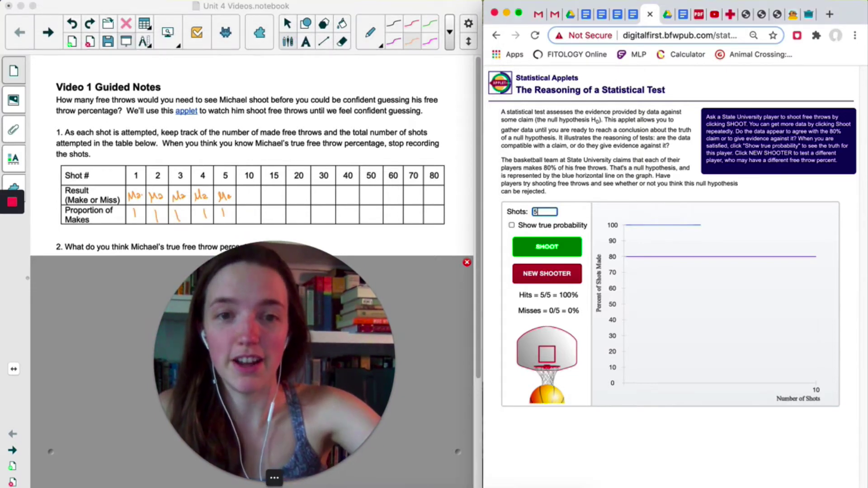
click(543, 252)
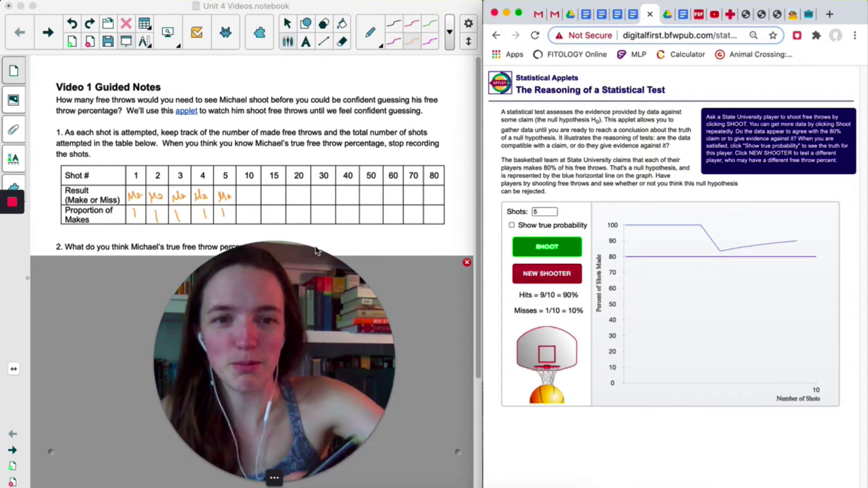
- Write .9 in the Proportion of Makes cell under shot 10
click(248, 213)
click(241, 218)
drag(250, 212, 248, 221)
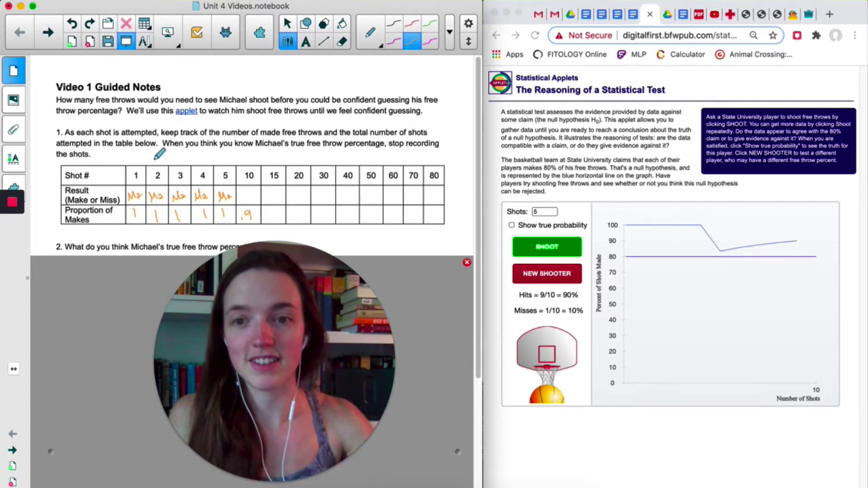
- Write the proportions for shots 15–80 and the 82% estimate under question 2
scroll(123, 222, down, 1)
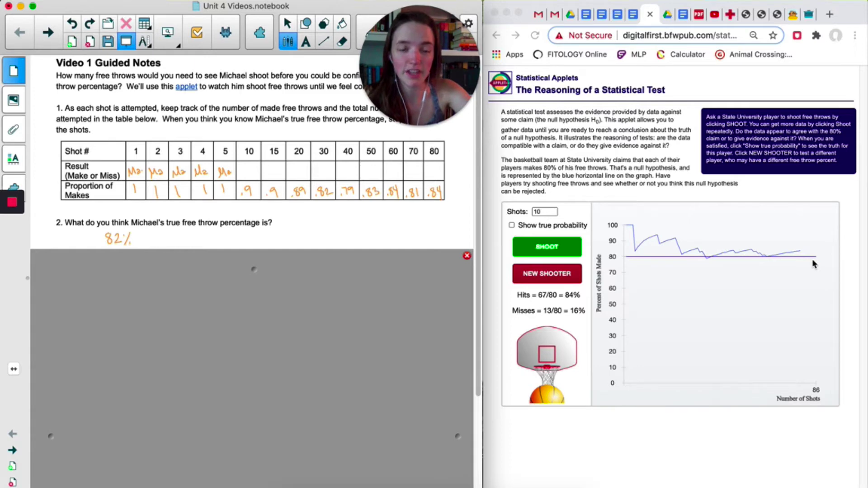
- Turn on Show true probability to reveal the green line at about 75%, below the 80% claim
click(512, 226)
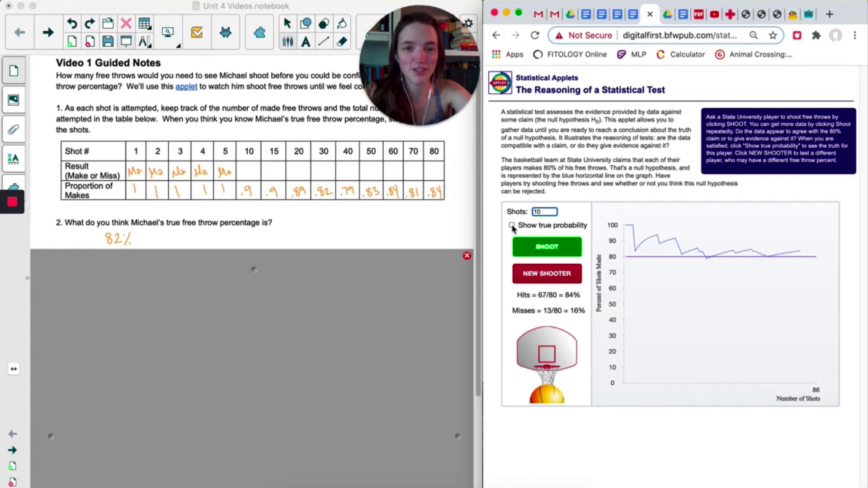
click(512, 226)
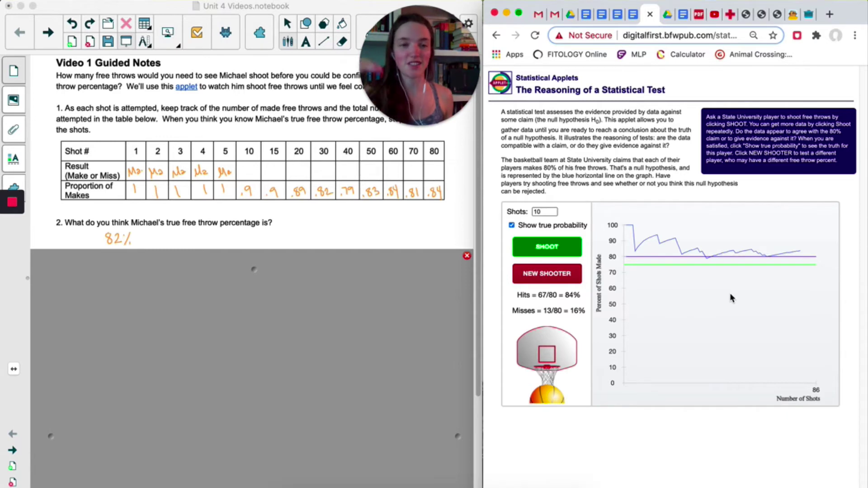
- Reveal question 3, then draw a flat 'true prop.' line and a jagged curve starting at 100%
drag(156, 283, 155, 453)
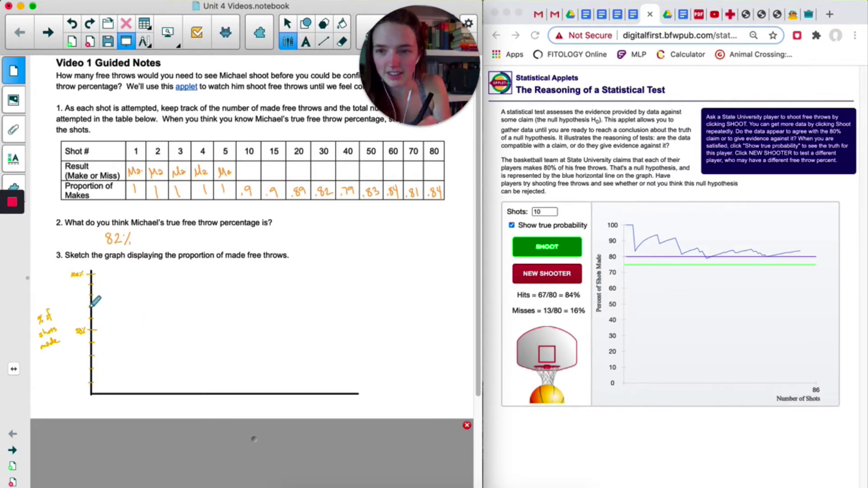
drag(91, 301, 398, 306)
click(400, 309)
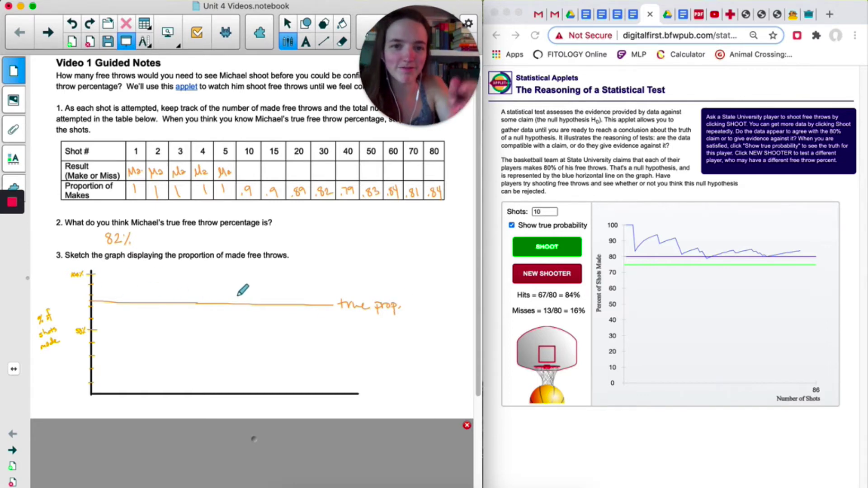
mouse_move(92, 274)
mouse_down()
mouse_move(113, 294)
mouse_move(218, 290)
mouse_up()
- Handwrite under question 4 that the player should shoot more free throws
scroll(233, 420, down, 1)
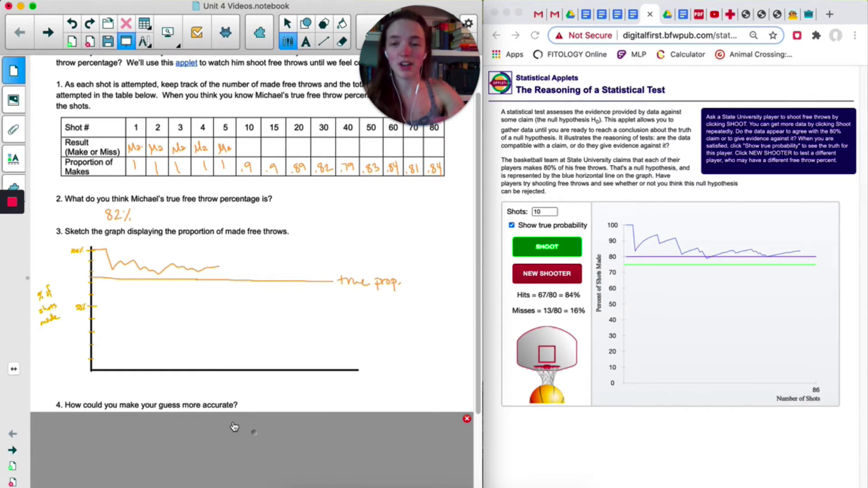
drag(234, 426, 239, 449)
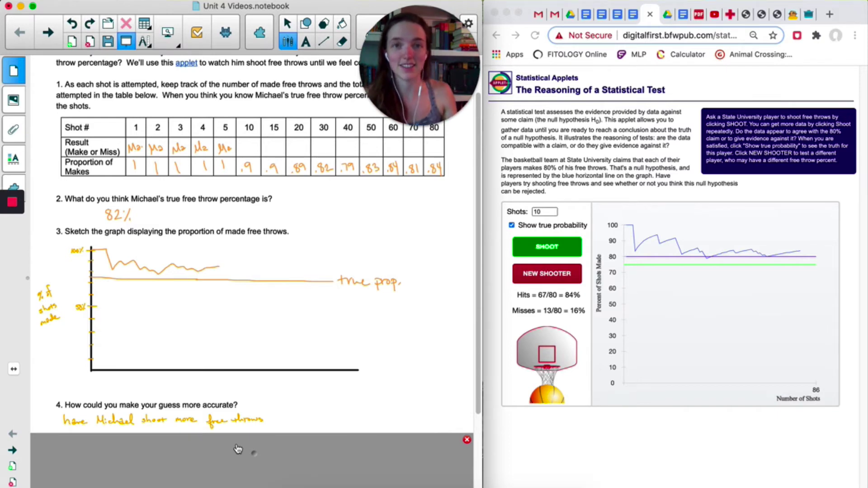
- Write 75 in question 5's blank, complete 'about 75% of them', and underline 'many, many'
scroll(238, 449, down, 3)
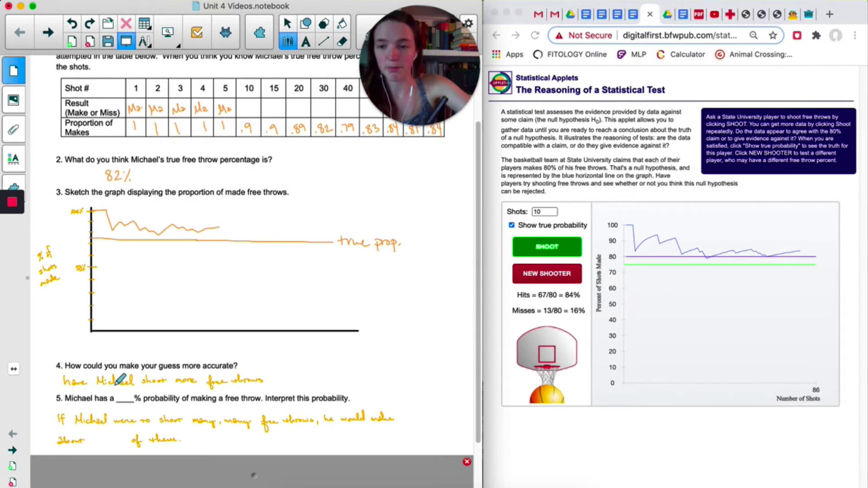
drag(117, 394, 125, 401)
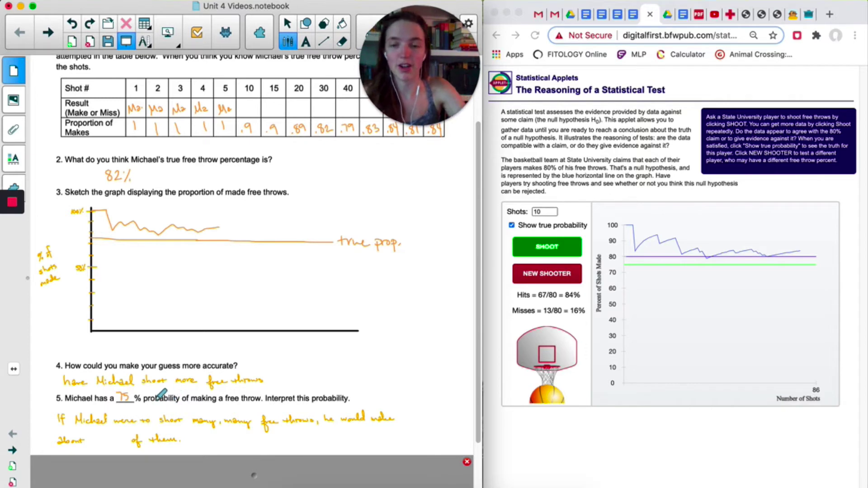
mouse_move(294, 388)
mouse_down()
mouse_move(275, 388)
mouse_move(299, 385)
mouse_up()
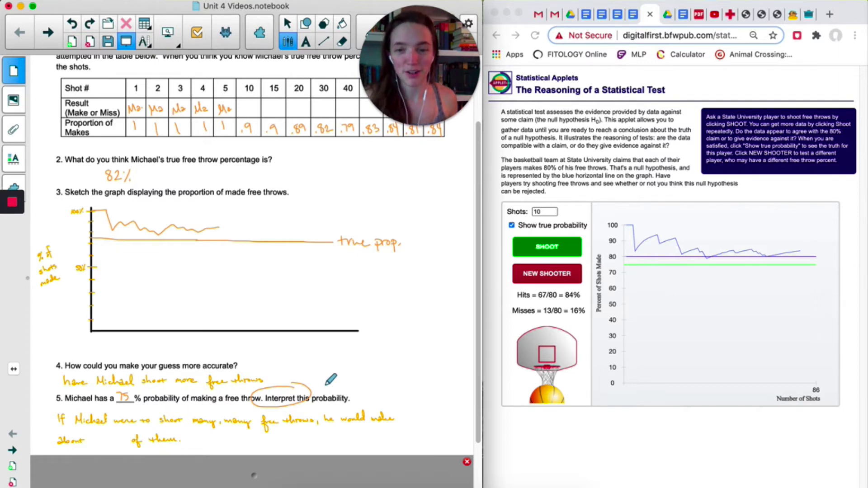
drag(94, 435, 114, 445)
click(105, 438)
drag(192, 430, 239, 429)
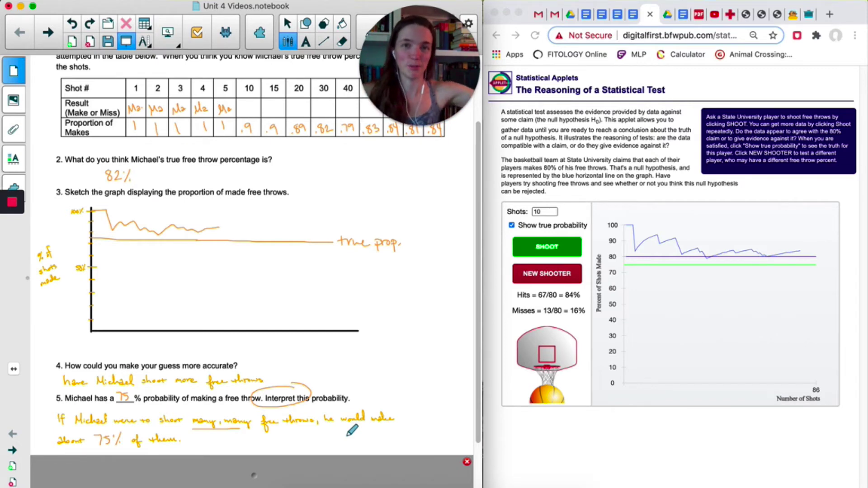
- Maximize Notebook, circle 'Interpret this' in blue and add an arrow labelled 'law of large numbers'
key(ctrl+alt+Return)
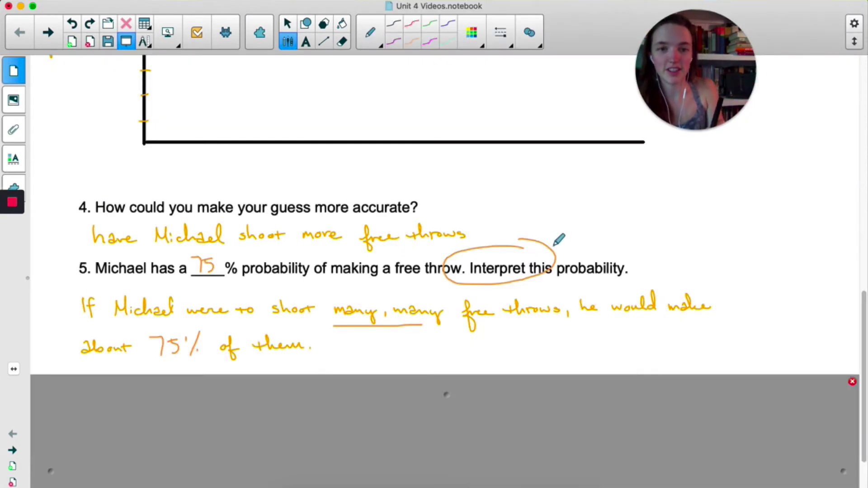
mouse_move(554, 245)
mouse_down()
mouse_move(486, 249)
mouse_move(460, 280)
mouse_move(557, 274)
mouse_move(536, 243)
mouse_up()
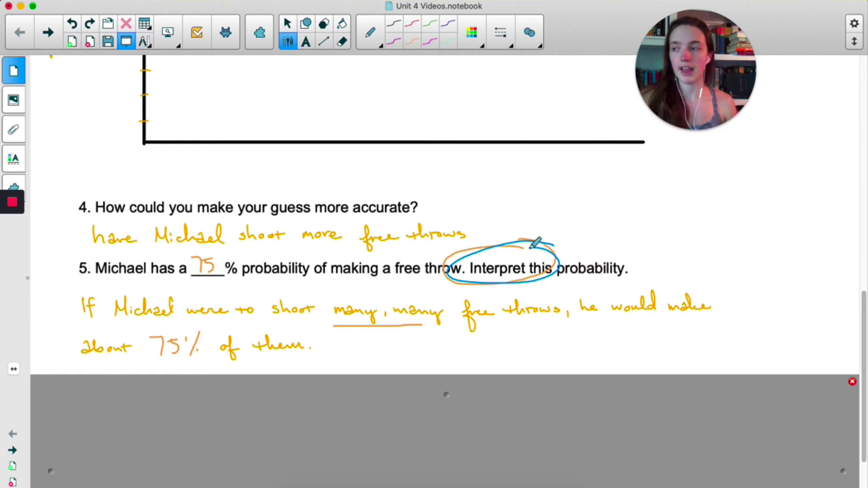
drag(480, 179, 452, 216)
mouse_move(483, 174)
mouse_down()
mouse_move(503, 185)
mouse_move(628, 181)
mouse_up()
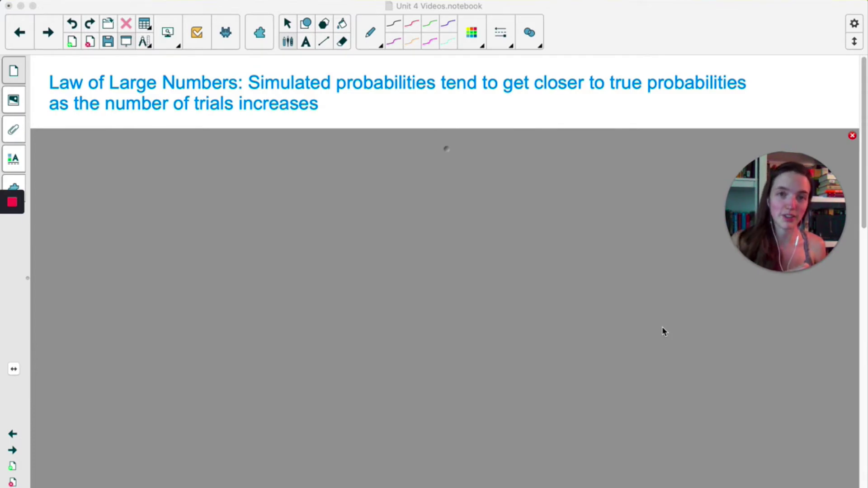
- Reveal the long-run relative frequency notes and scribble in blue beside 'Short term - unpredictable'
click(443, 143)
drag(444, 144, 458, 275)
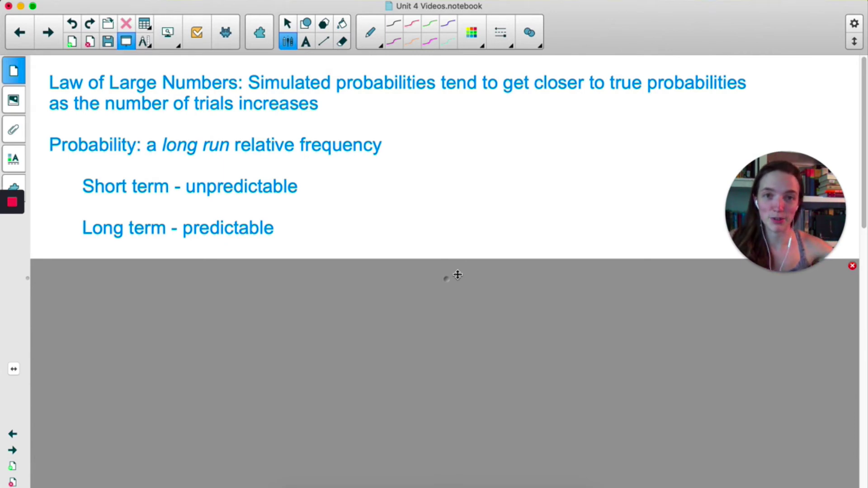
drag(334, 171, 334, 204)
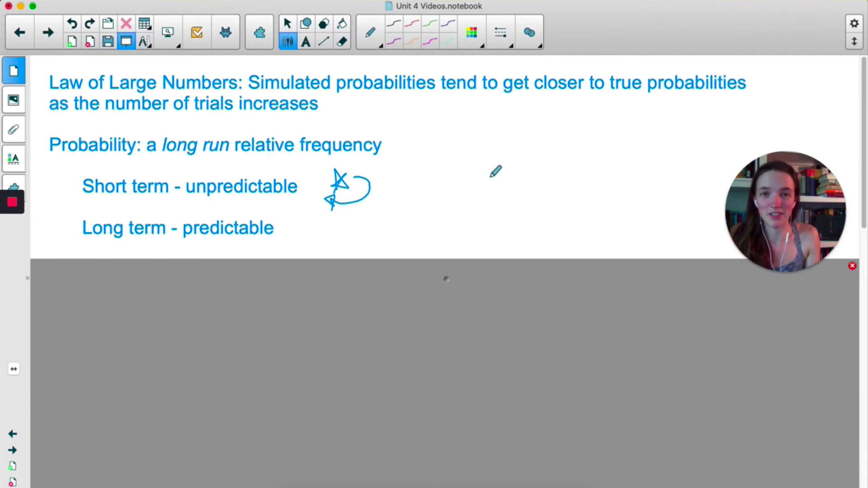
scroll(706, 299, down, 3)
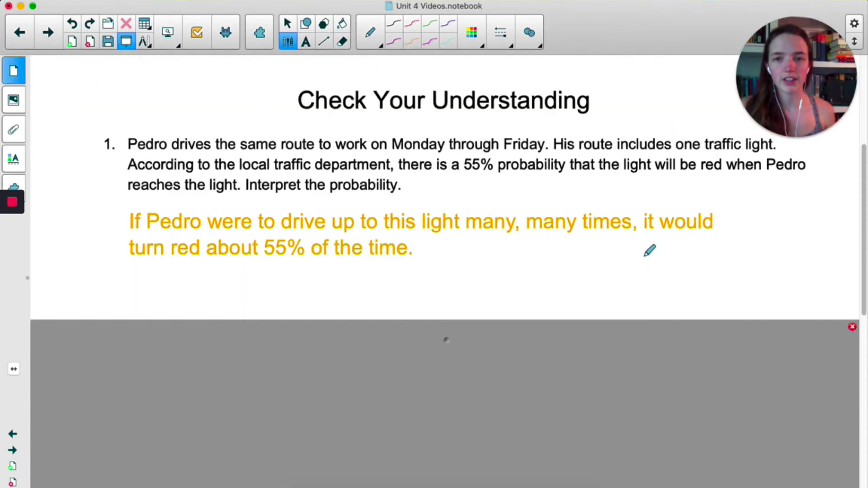
- Circle 'Interpret the' in question 1 in blue and lower the Screen Shade to question 2
mouse_move(312, 173)
mouse_down()
mouse_move(277, 196)
mouse_move(310, 166)
mouse_up()
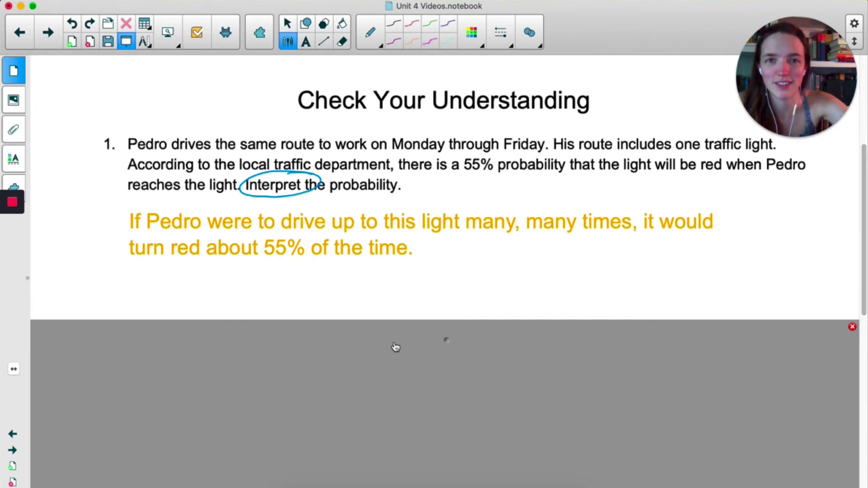
drag(396, 351, 407, 439)
- Reveal question 2's answers 0, 1, 0.001 and '0.6 or 0.99', then shade below question 3
scroll(680, 310, down, 5)
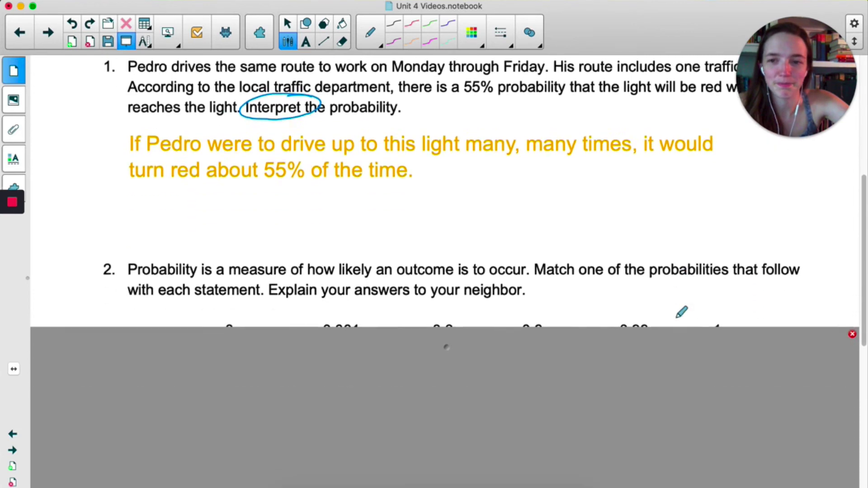
drag(445, 248, 462, 458)
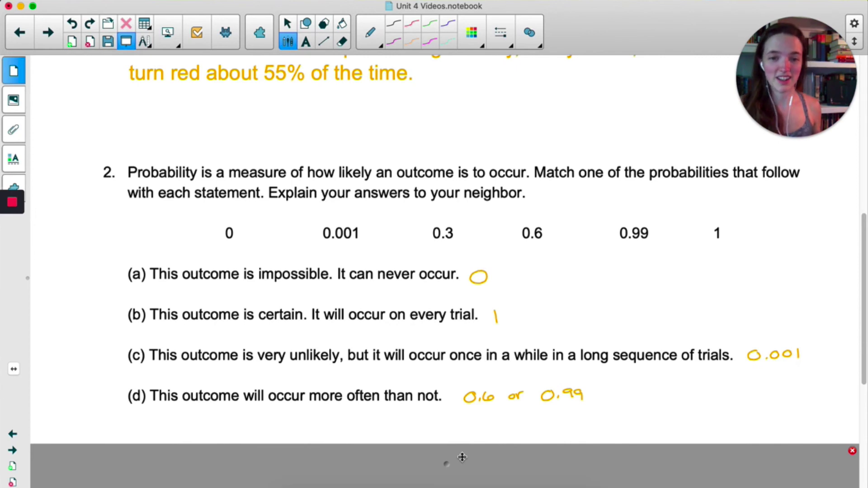
drag(463, 457, 428, 332)
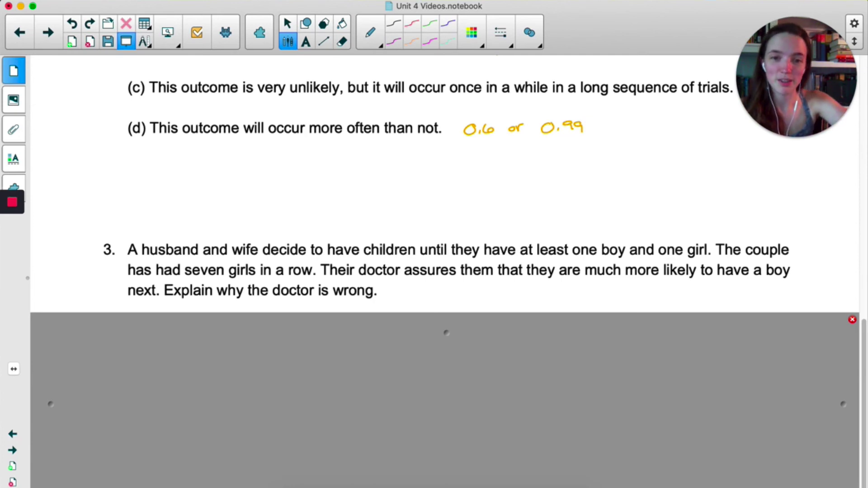
- Uncover question 3's answer: short-run results are unpredictable and a boy stays 50% likely
drag(439, 335, 447, 380)
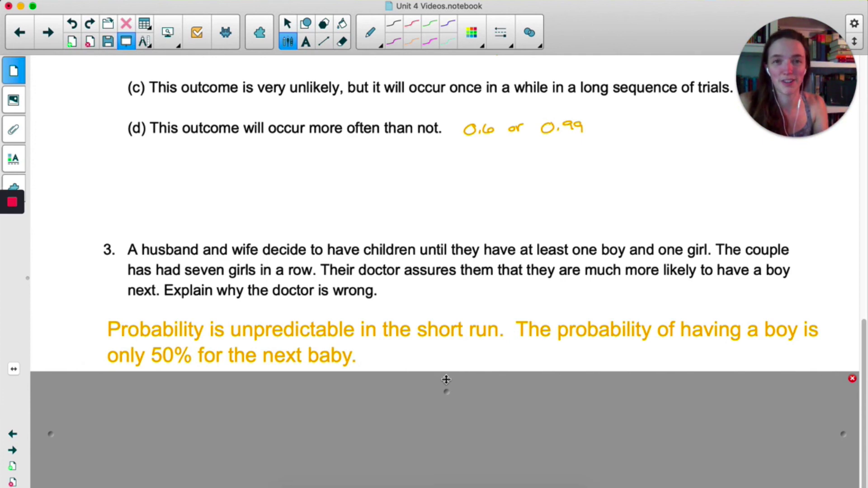
drag(447, 379, 446, 485)
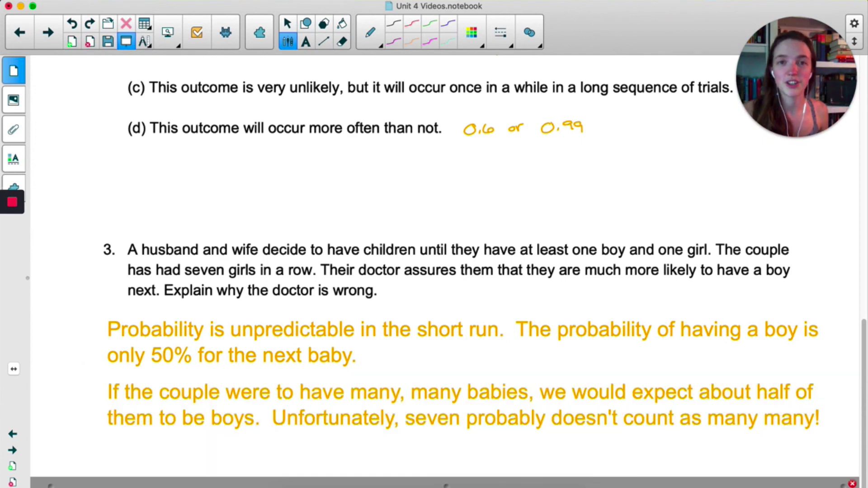